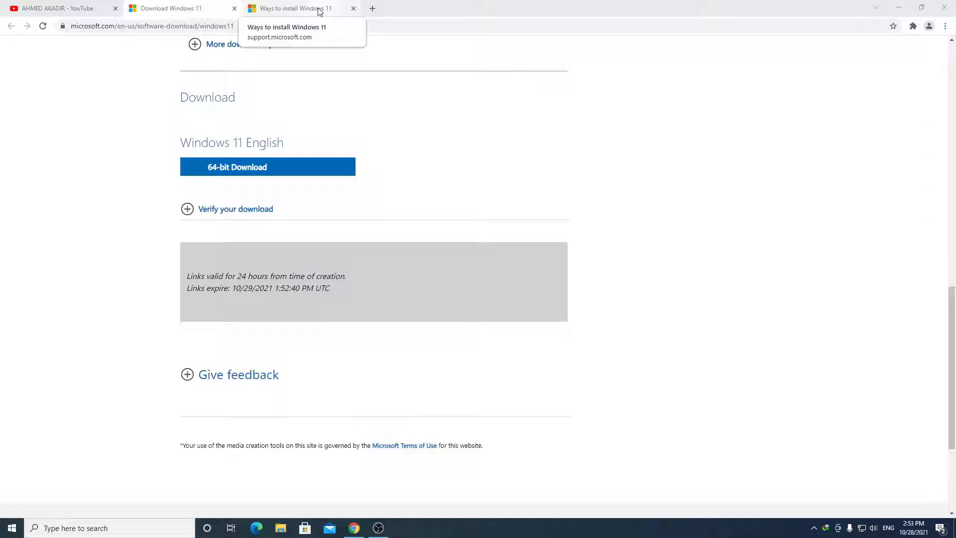
On the "Ways to install Windows 11" page, copy the registry value name AllowUpgradesWithUnsupportedTPMOrCPU from the warning box
{"action": "left_click", "coordinate": [319, 11]}
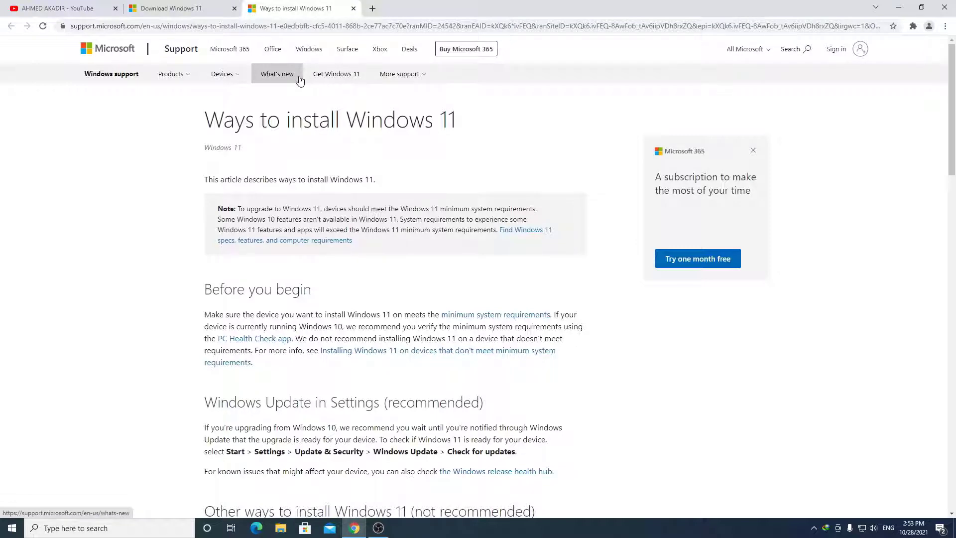
{"action": "scroll", "coordinate": [447, 318], "scroll_direction": "down", "scroll_amount": 9}
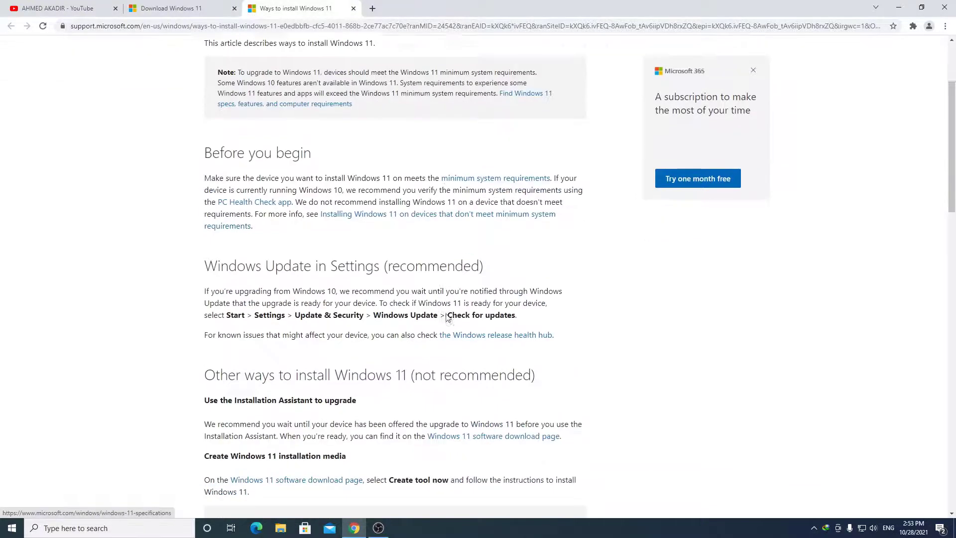
{"action": "scroll", "coordinate": [446, 314], "scroll_direction": "down", "scroll_amount": 3}
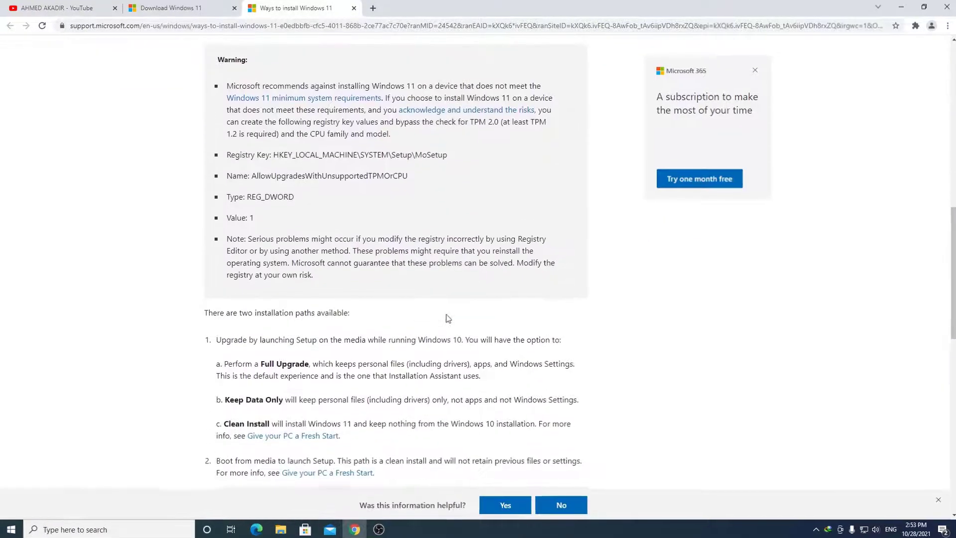
{"action": "scroll", "coordinate": [446, 315], "scroll_direction": "up", "scroll_amount": 1}
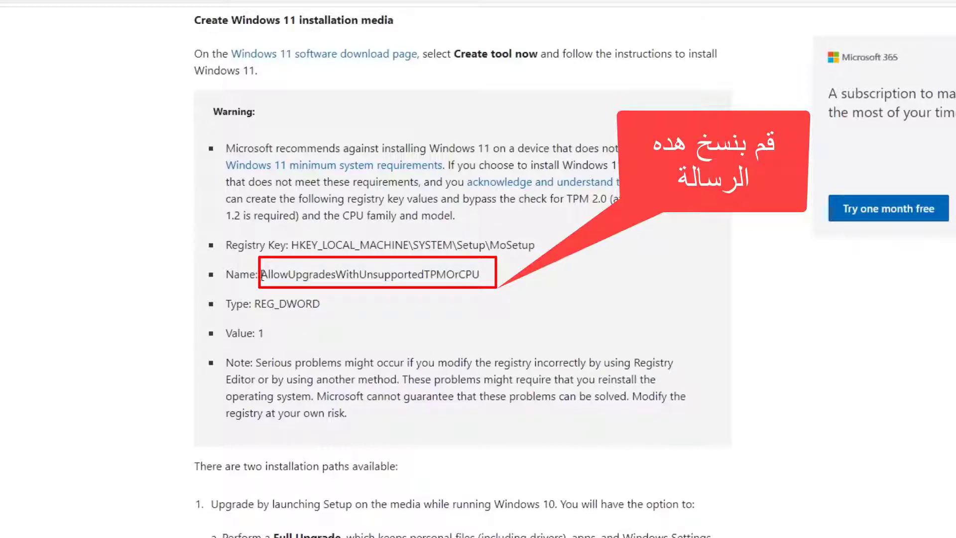
{"action": "left_click_drag", "start_coordinate": [261, 275], "coordinate": [483, 276]}
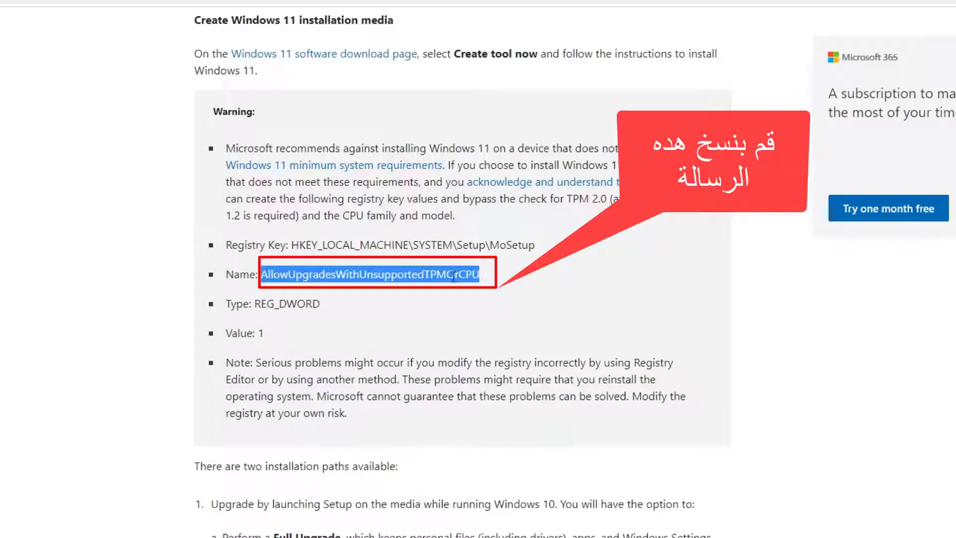
{"action": "right_click", "coordinate": [453, 279]}
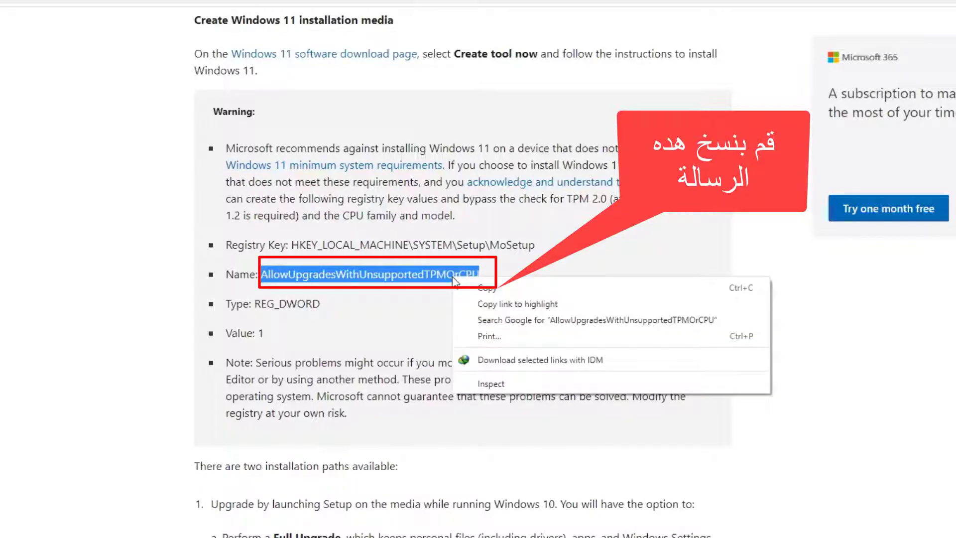
{"action": "left_click", "coordinate": [488, 288]}
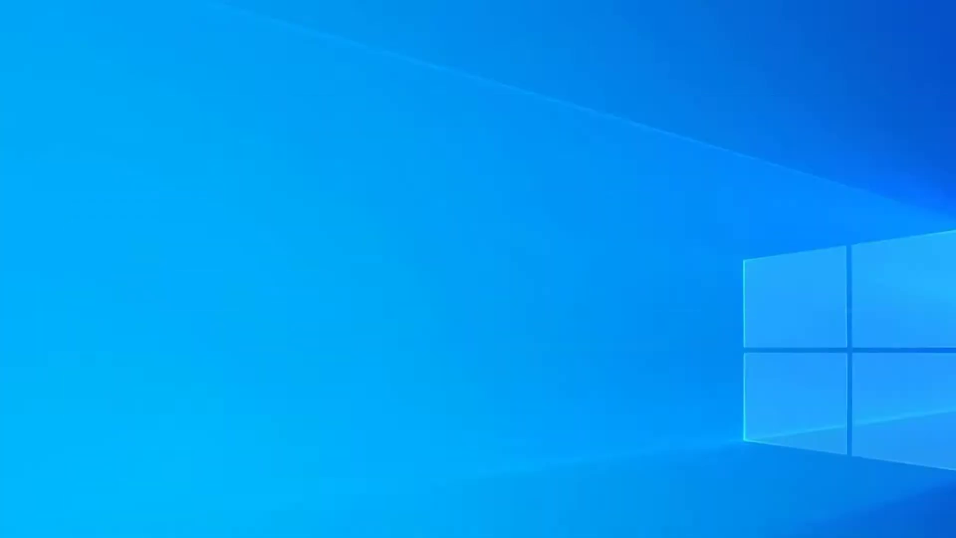
{"action": "right_click", "coordinate": [473, 145]}
{"action": "left_click", "coordinate": [513, 174]}
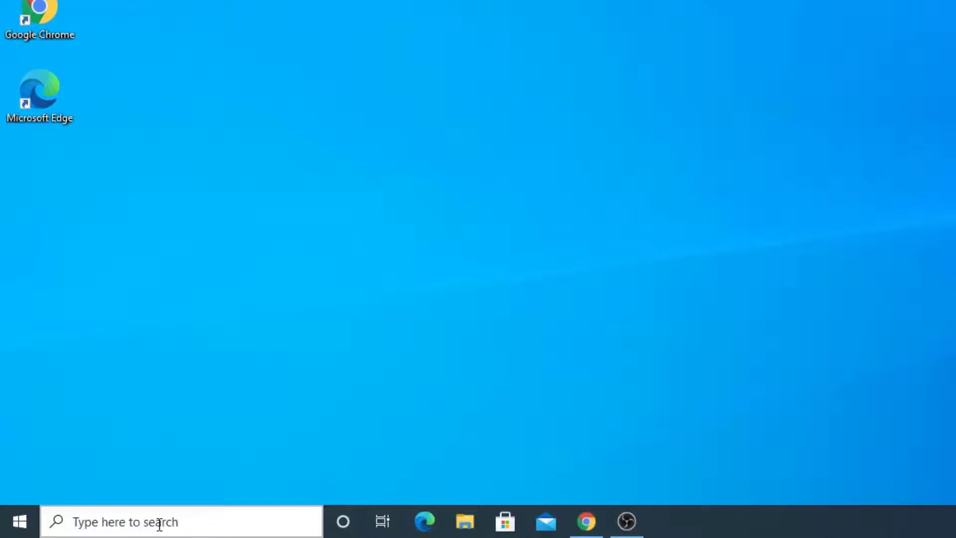
Search Windows for "reg" and run Registry Editor as administrator
{"action": "left_click", "coordinate": [160, 522]}
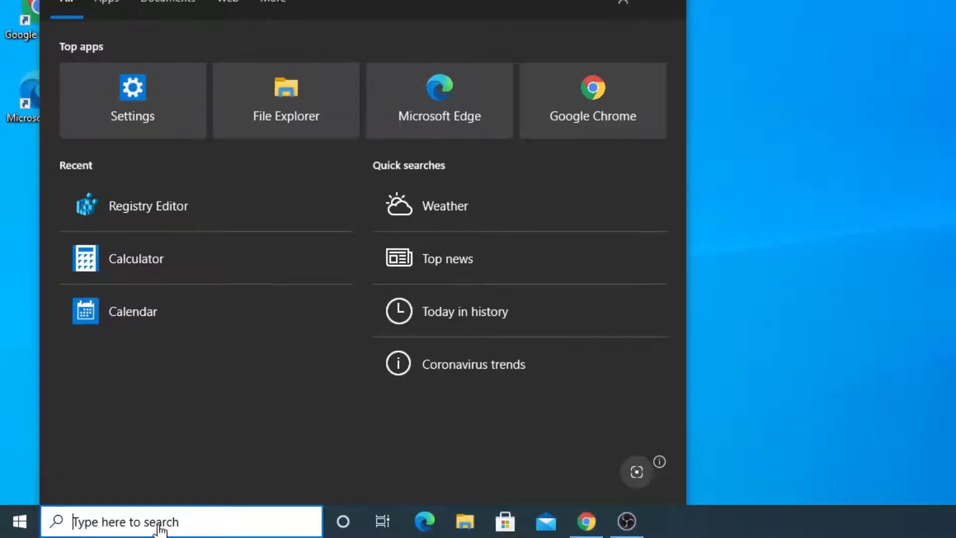
{"action": "type", "text": "reg"}
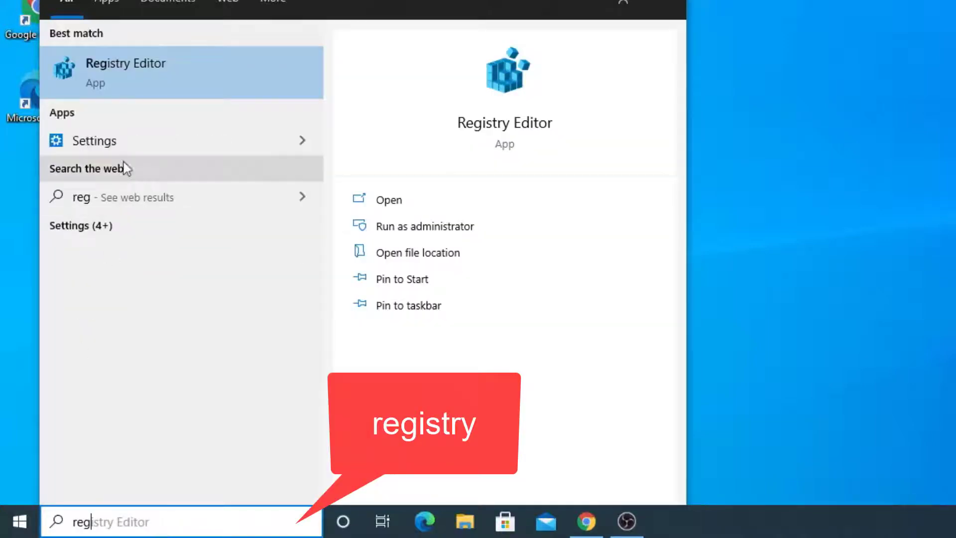
{"action": "left_click", "coordinate": [138, 64]}
{"action": "right_click", "coordinate": [137, 64]}
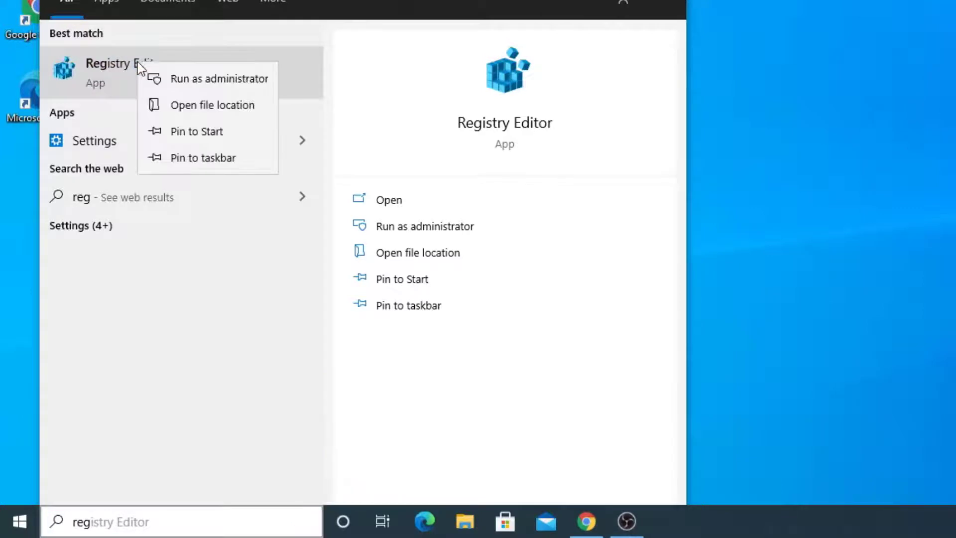
{"action": "left_click", "coordinate": [241, 80]}
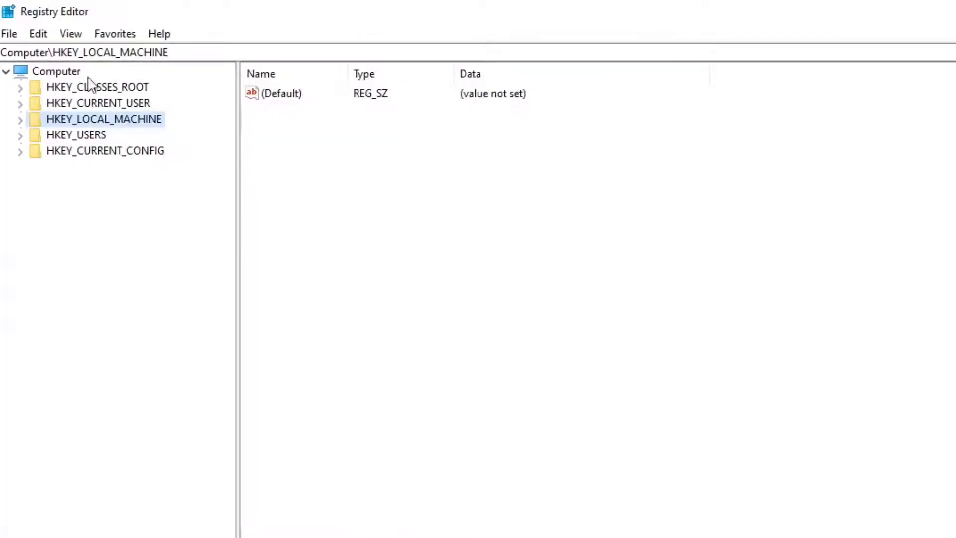
Expand the registry tree to HKEY_LOCAL_MACHINE\SYSTEM\Setup and select the Setup key
{"action": "left_click", "coordinate": [21, 120]}
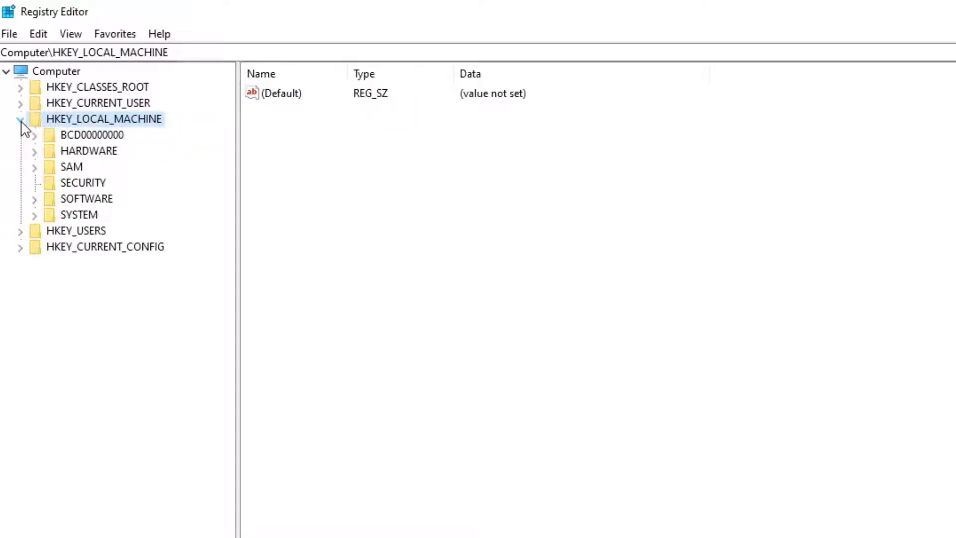
{"action": "left_click", "coordinate": [34, 215]}
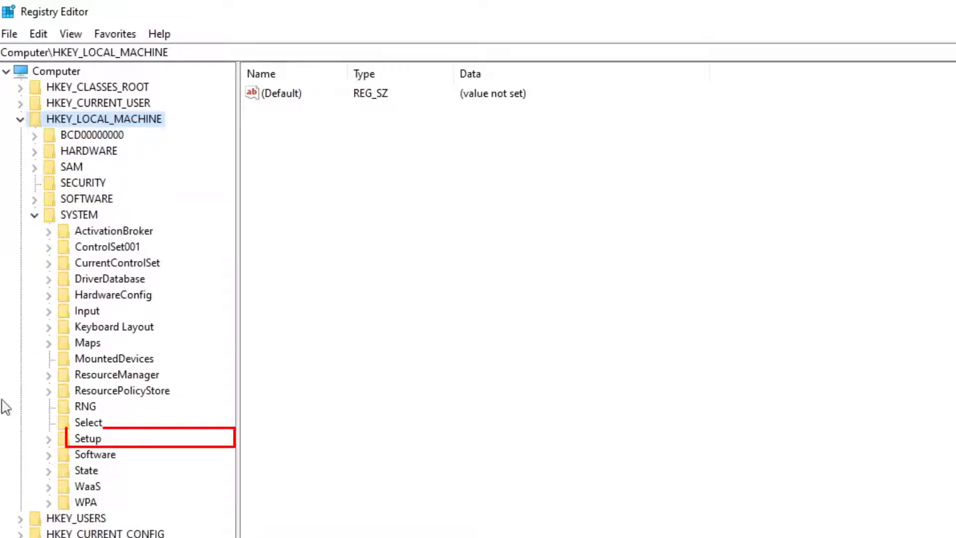
{"action": "left_click", "coordinate": [48, 439]}
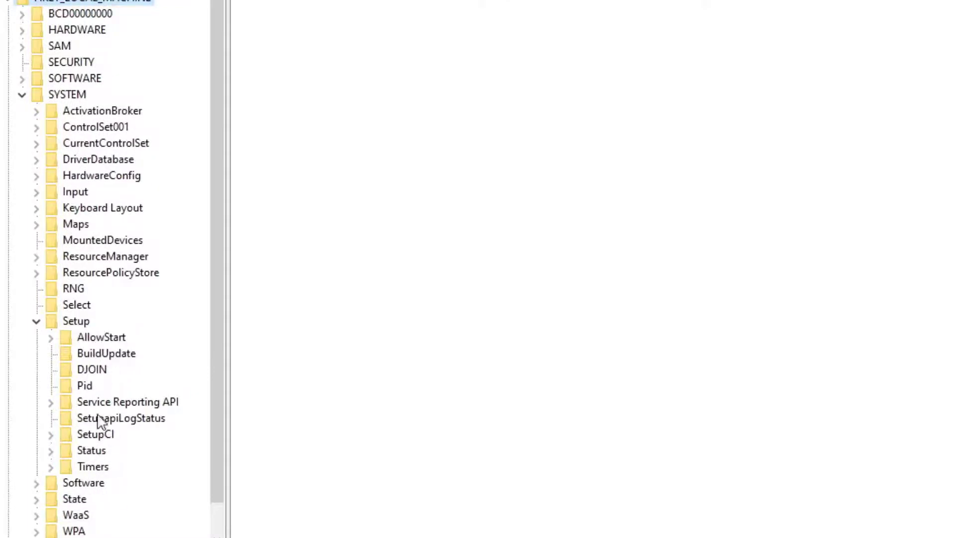
{"action": "left_click", "coordinate": [76, 321]}
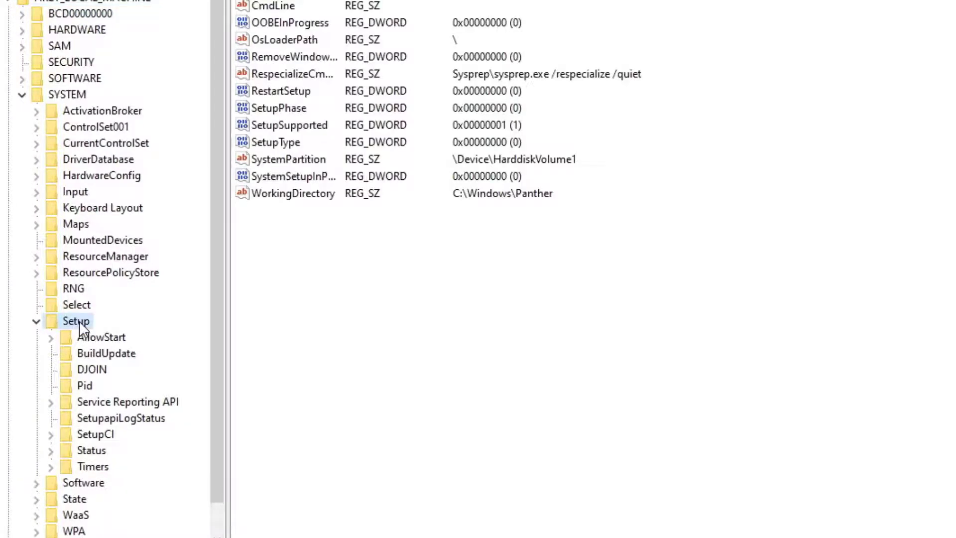
Create a new key named MoSetup under the Setup key
{"action": "right_click", "coordinate": [79, 321]}
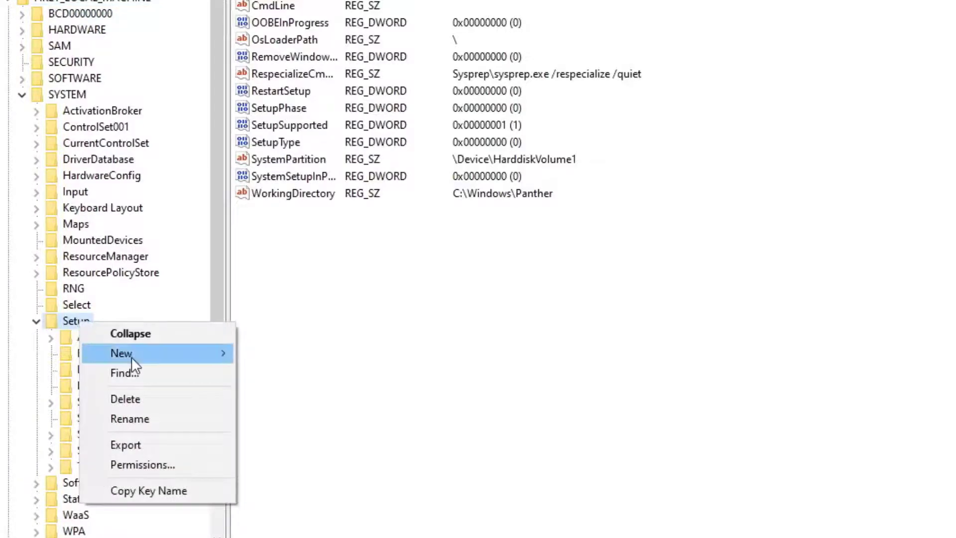
{"action": "mouse_move", "coordinate": [204, 355]}
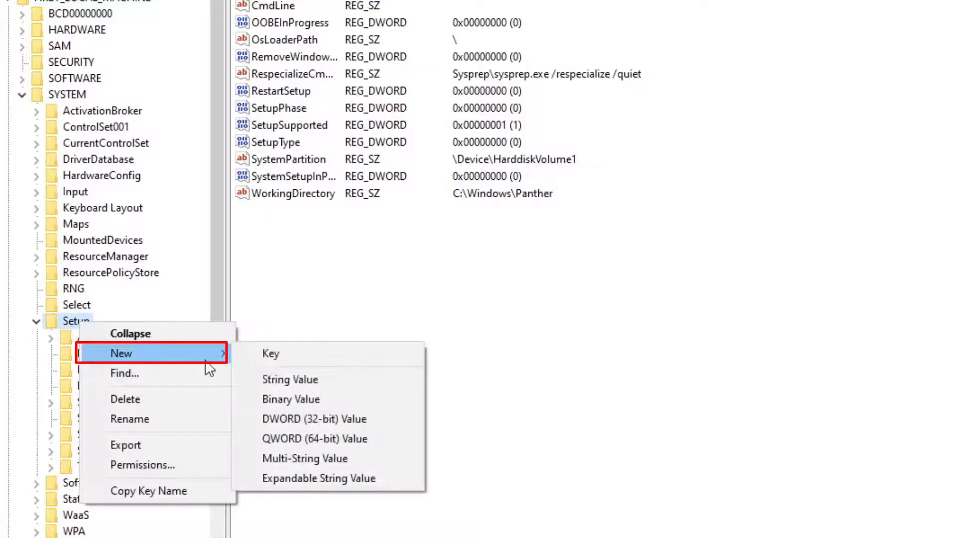
{"action": "left_click", "coordinate": [283, 364]}
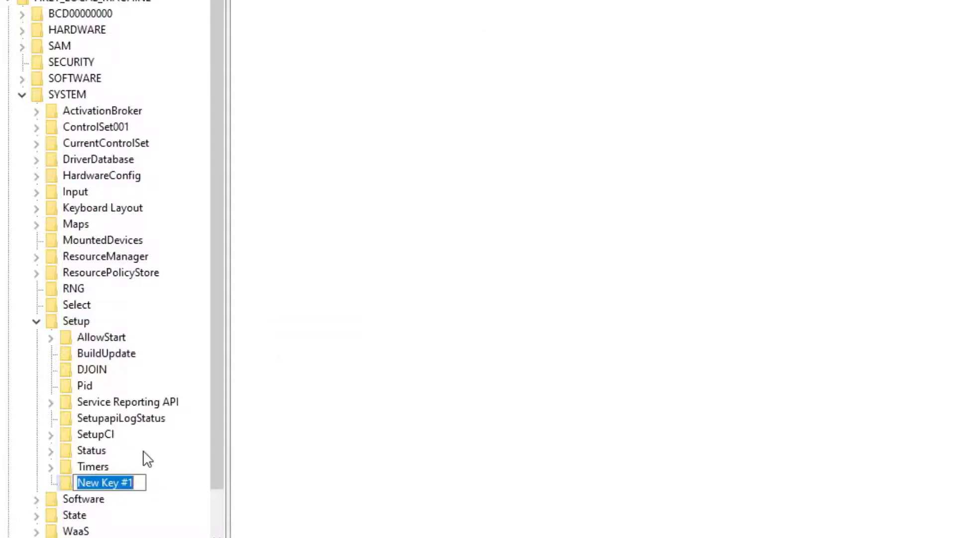
{"action": "type", "text": ";"}
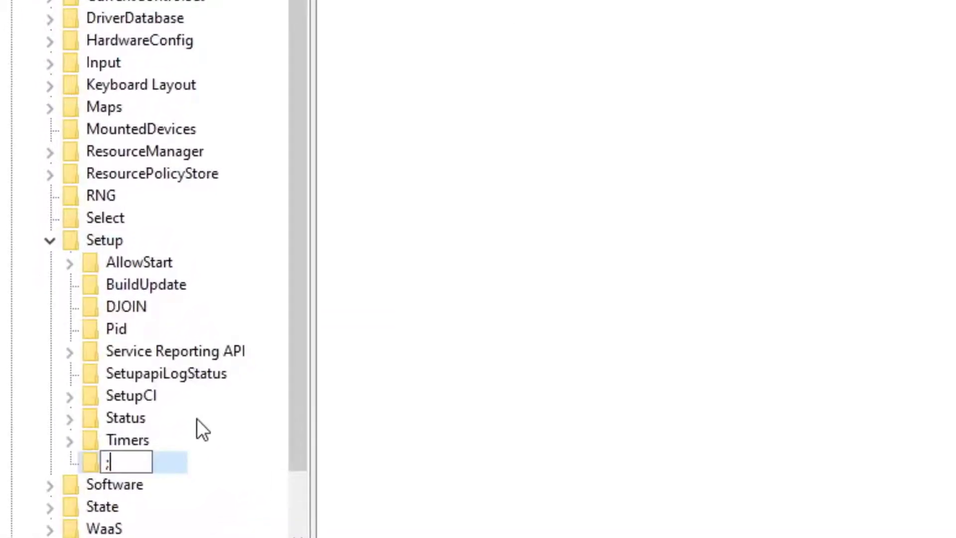
{"action": "key", "text": "BackSpace"}
{"action": "type", "text": "MoSet"}
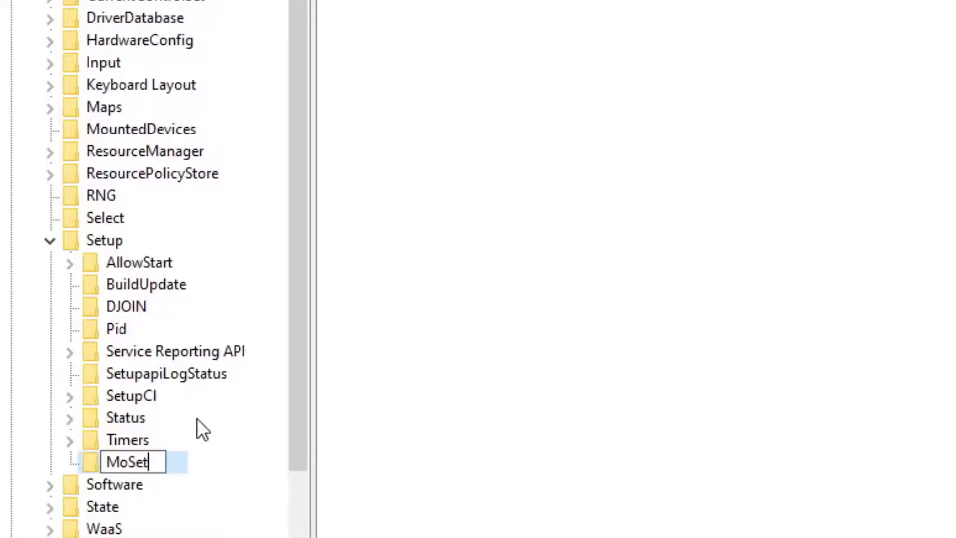
{"action": "type", "text": "up"}
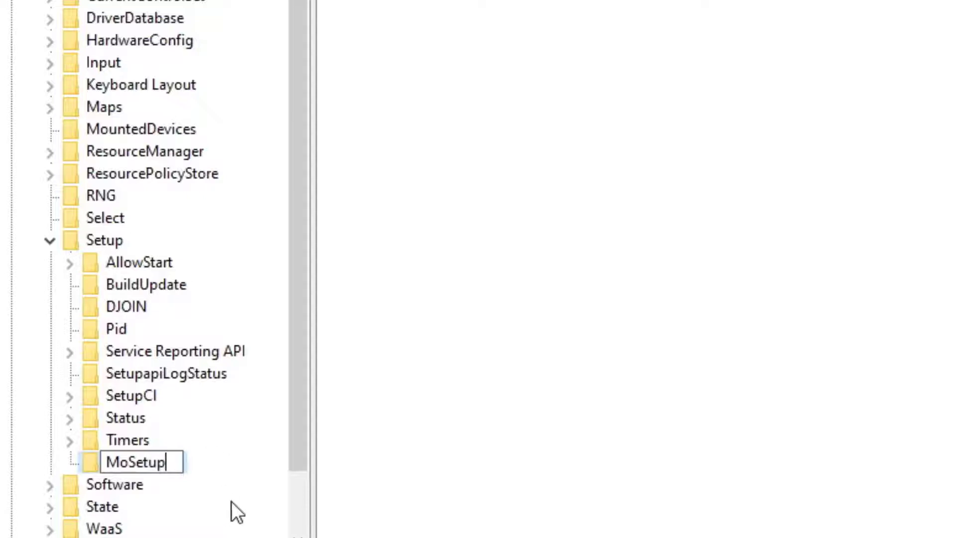
{"action": "key", "text": "Return"}
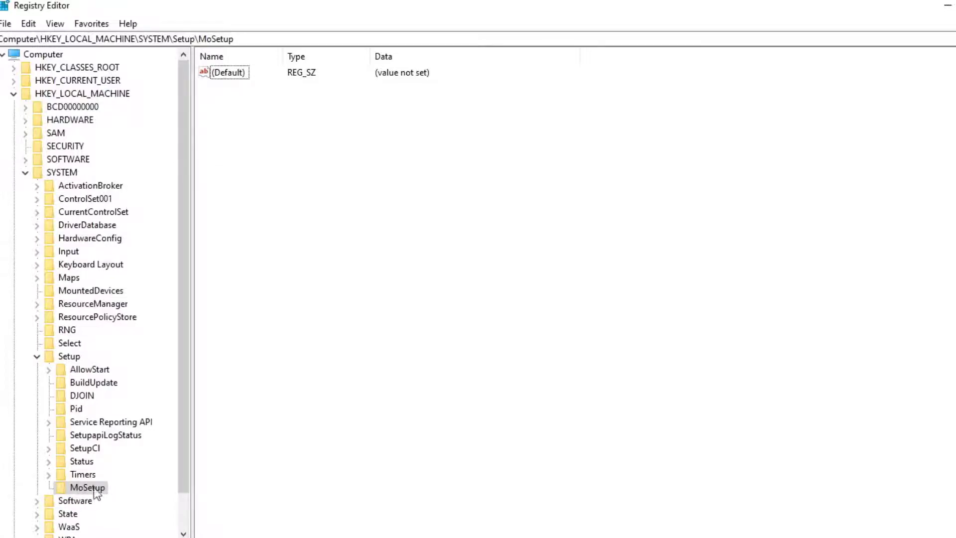
Add a new DWORD (32-bit) value inside the MoSetup key
{"action": "left_click", "coordinate": [97, 489]}
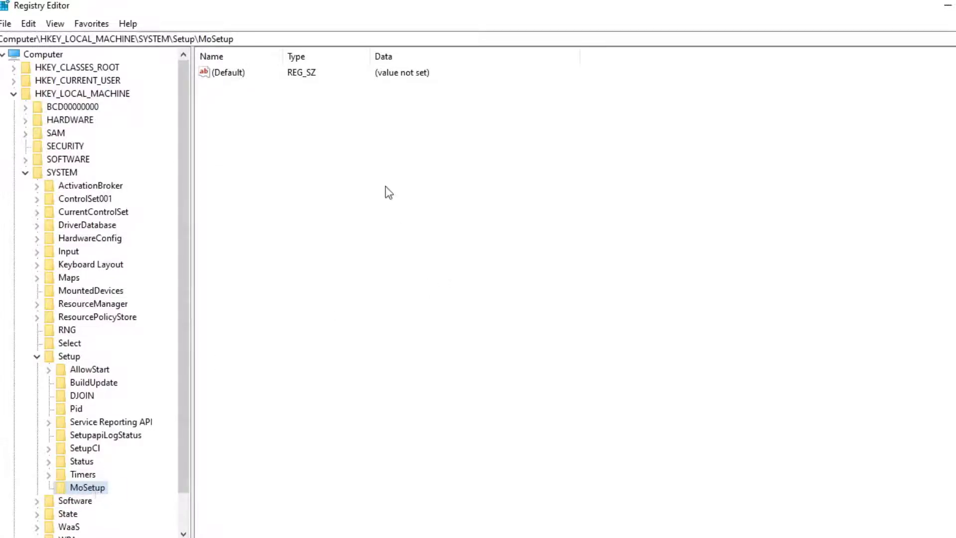
{"action": "right_click", "coordinate": [418, 188]}
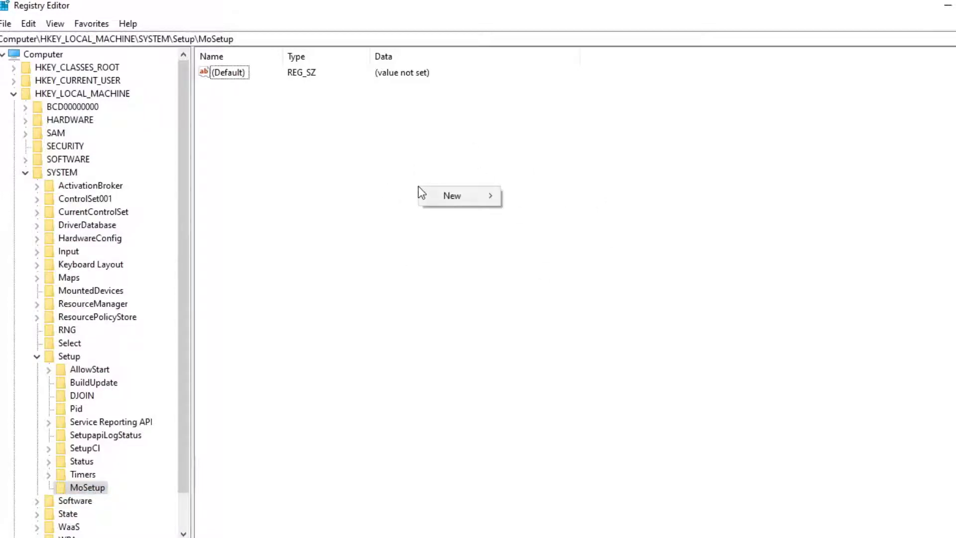
{"action": "mouse_move", "coordinate": [462, 195]}
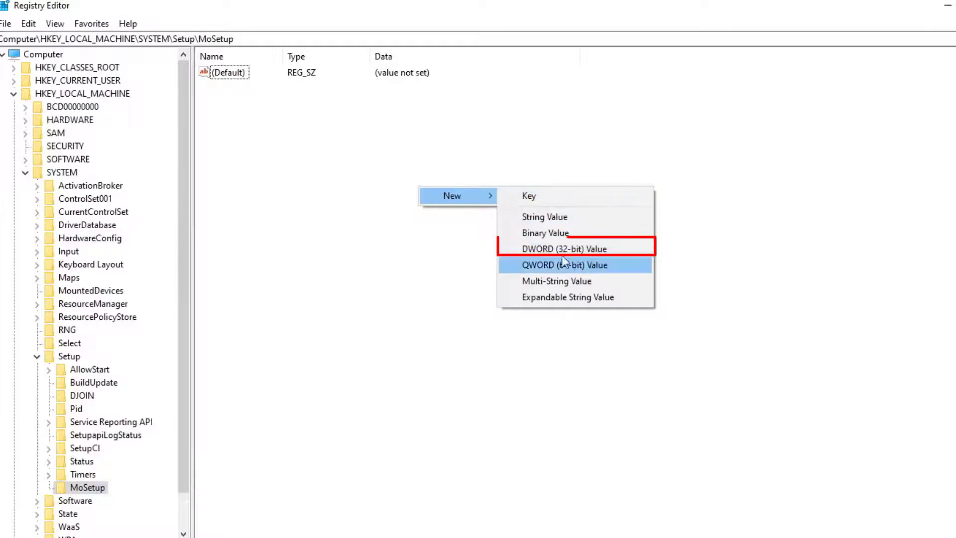
{"action": "left_click", "coordinate": [596, 249]}
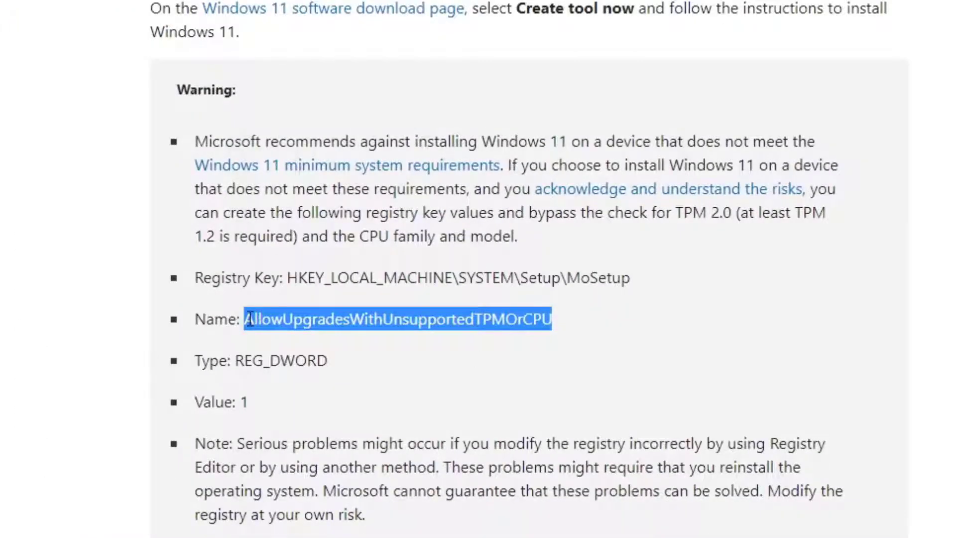
Copy the value name from the Microsoft page again and rename the new DWORD value to AllowUpgradesWithUnsupportedTPMOrCPU in Registry Editor
{"action": "right_click", "coordinate": [447, 323]}
{"action": "left_click", "coordinate": [501, 347]}
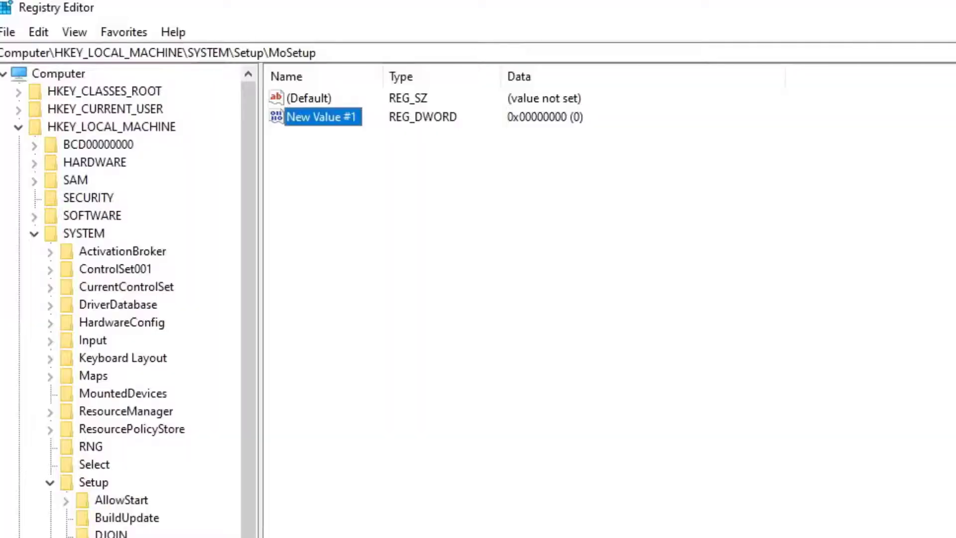
{"action": "right_click", "coordinate": [333, 117]}
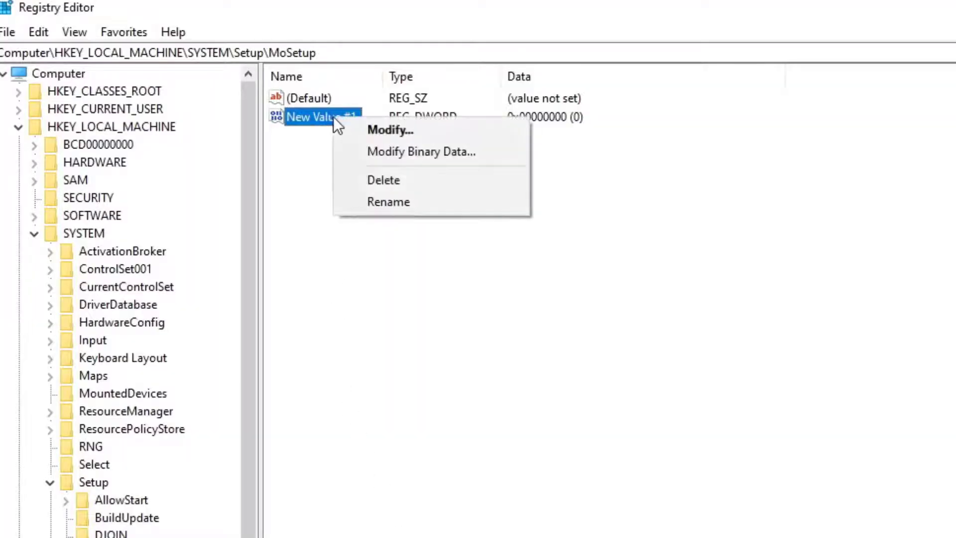
{"action": "left_click", "coordinate": [408, 200]}
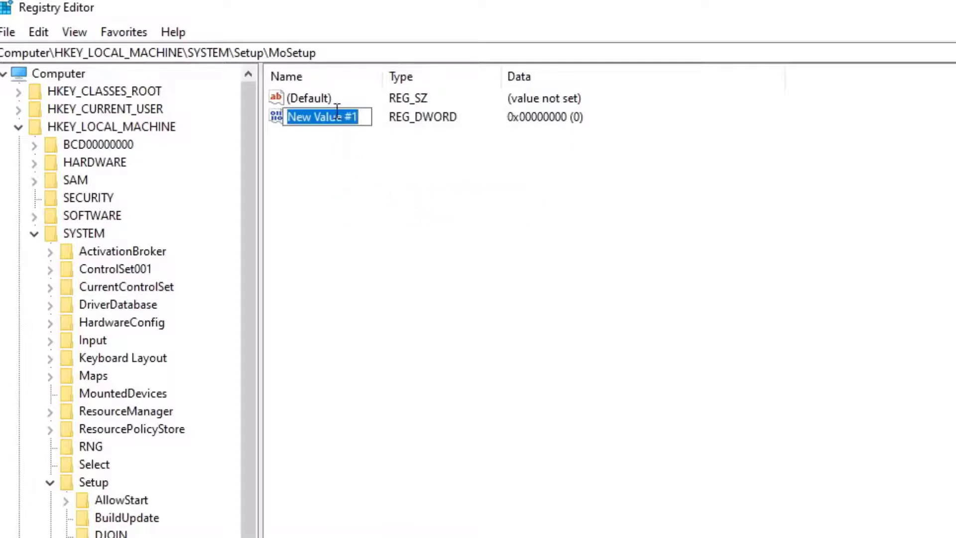
{"action": "right_click", "coordinate": [335, 113]}
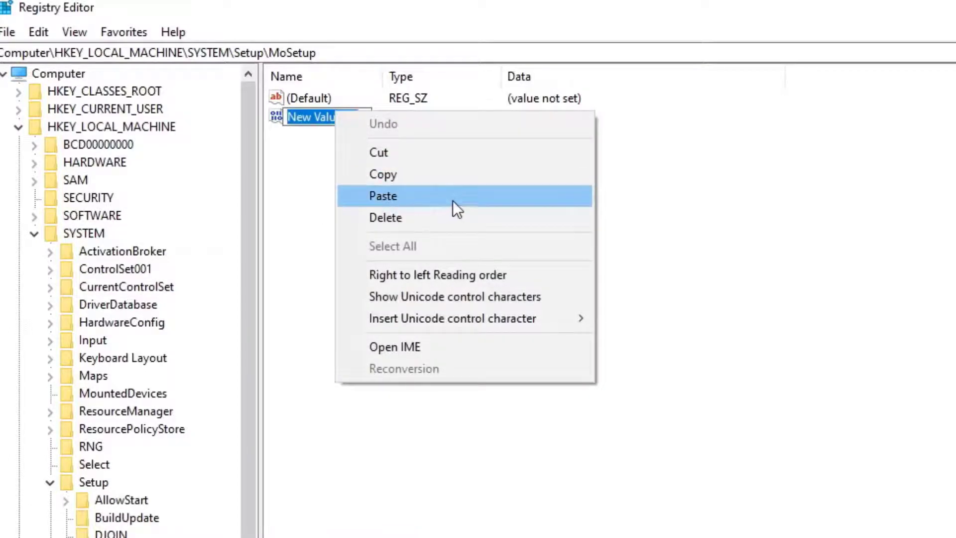
{"action": "left_click", "coordinate": [434, 198]}
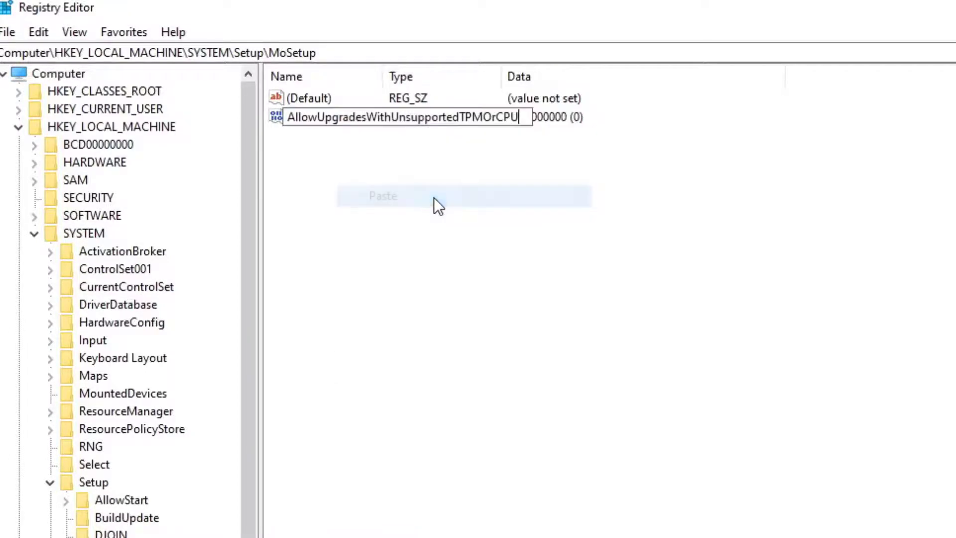
{"action": "left_click", "coordinate": [647, 302]}
{"action": "key", "text": "shift+F10"}
{"action": "key", "text": "Escape"}
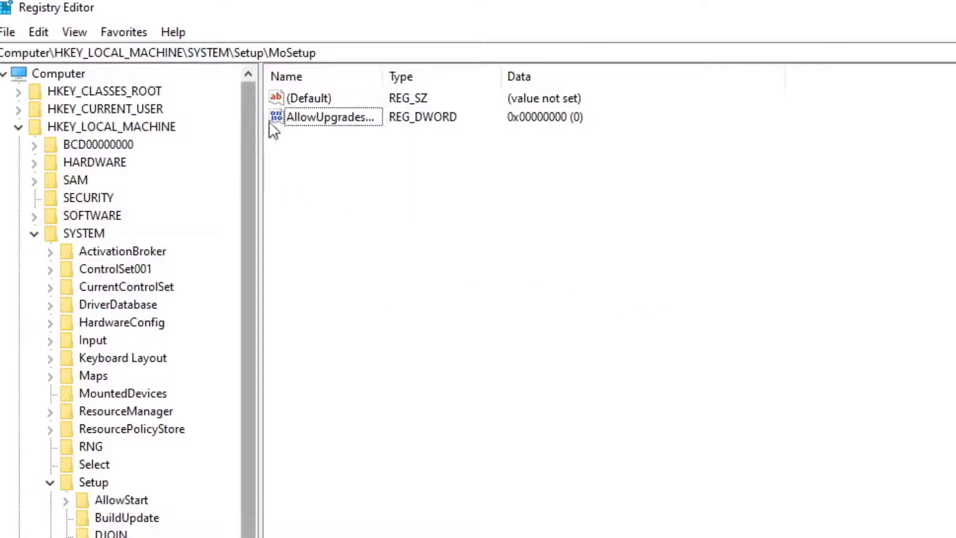
Set the AllowUpgradesWithUnsupportedTPMOrCPU value data to 1 and close Registry Editor
{"action": "double_click", "coordinate": [304, 116]}
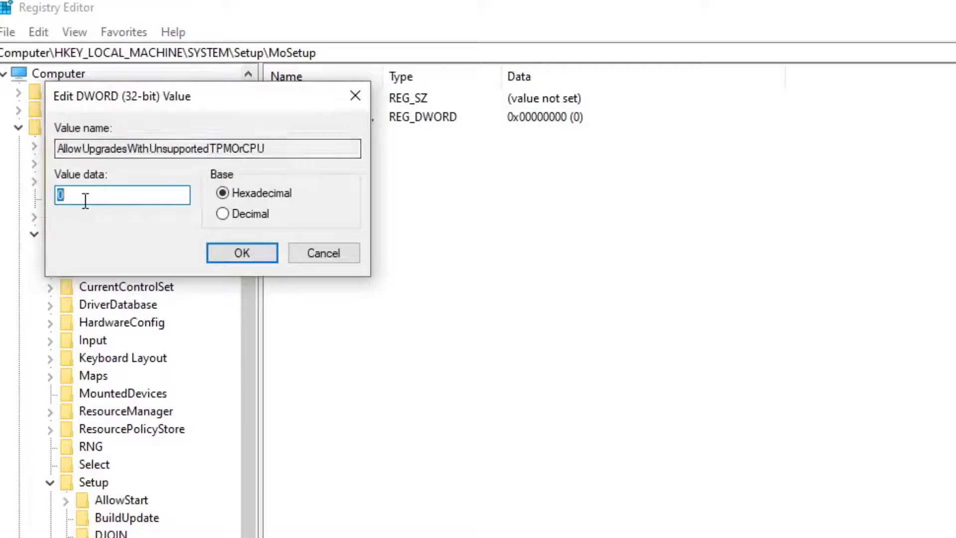
{"action": "left_click", "coordinate": [89, 195]}
{"action": "left_click_drag", "start_coordinate": [88, 196], "coordinate": [40, 197]}
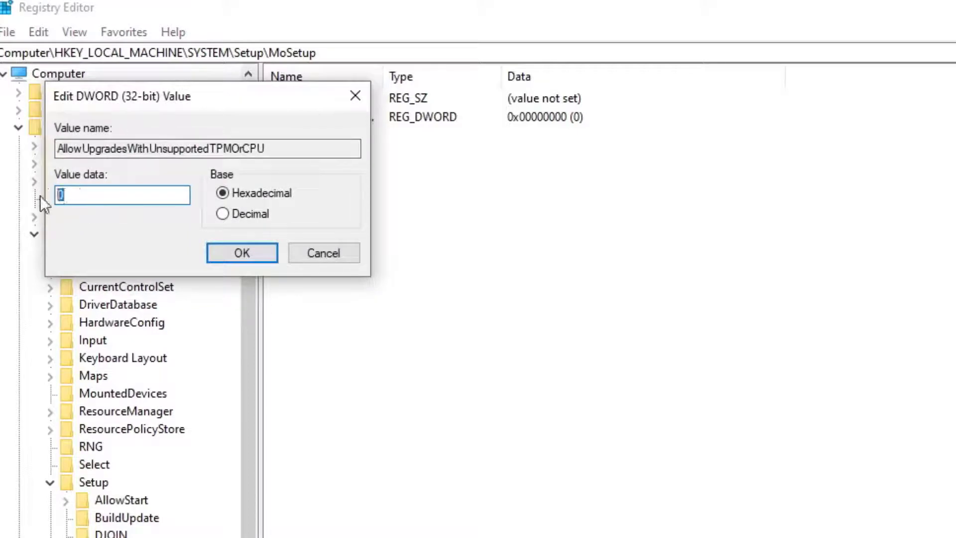
{"action": "type", "text": "1"}
{"action": "left_click", "coordinate": [234, 252]}
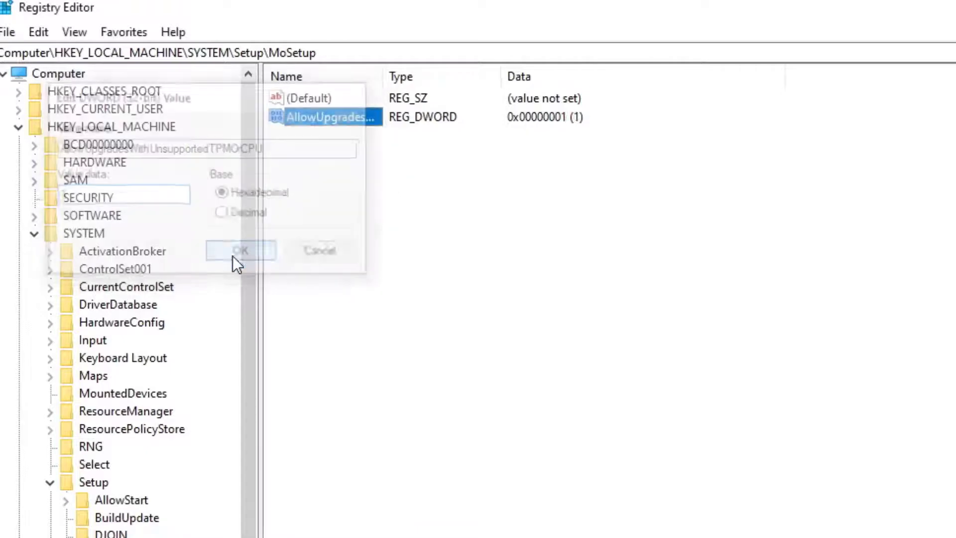
{"action": "left_click", "coordinate": [452, 300]}
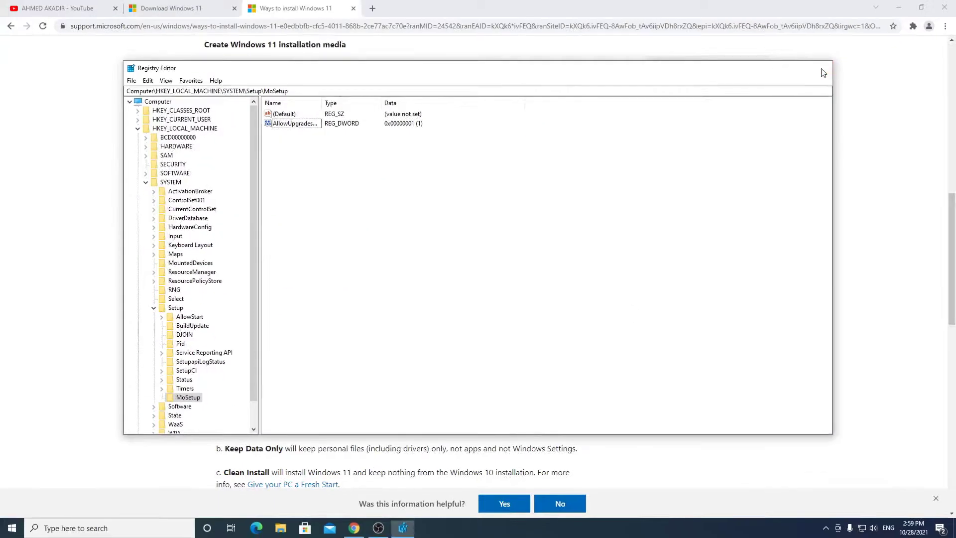
{"action": "left_click", "coordinate": [821, 70]}
Mount the WIN.11.Pro. REAL disc image from the desktop and launch setup from the mounted DVD drive
{"action": "left_click", "coordinate": [900, 9]}
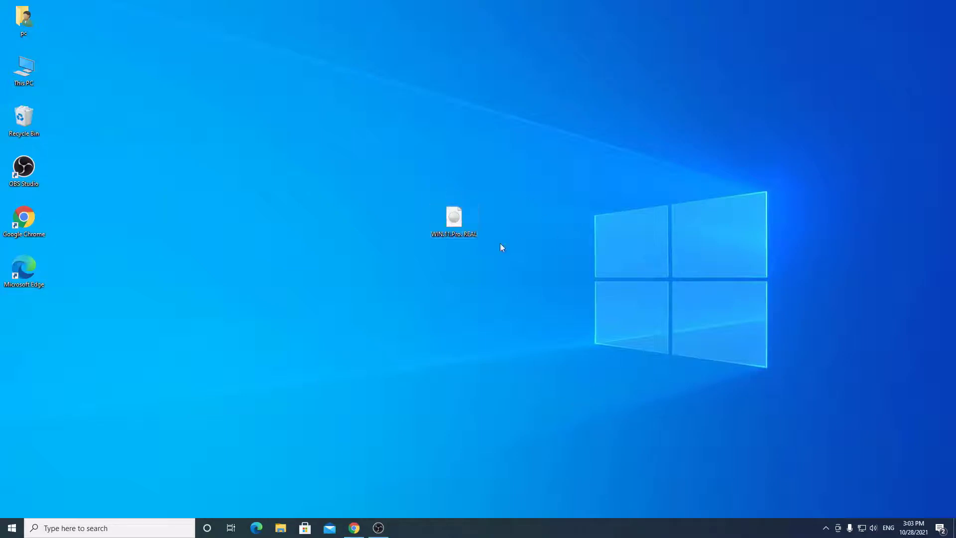
{"action": "right_click", "coordinate": [456, 223]}
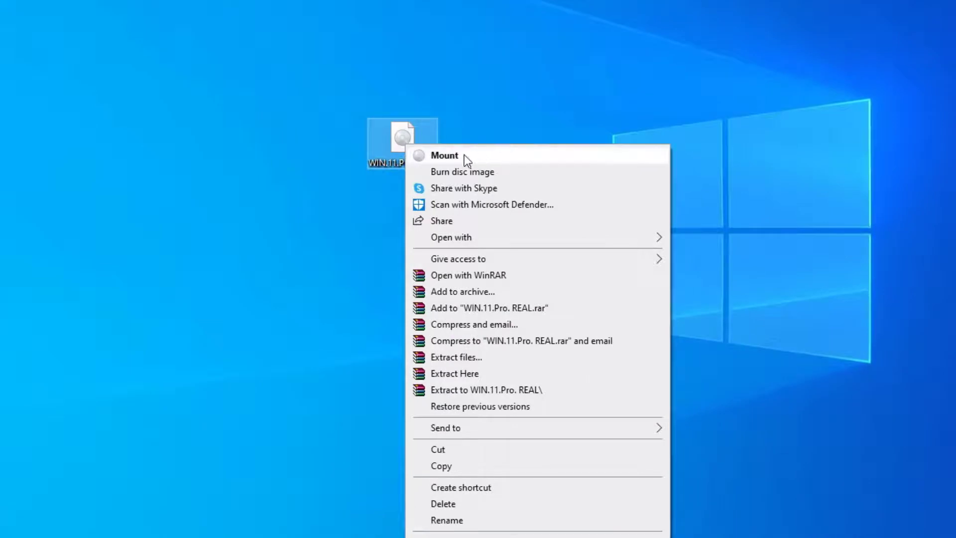
{"action": "left_click", "coordinate": [459, 156]}
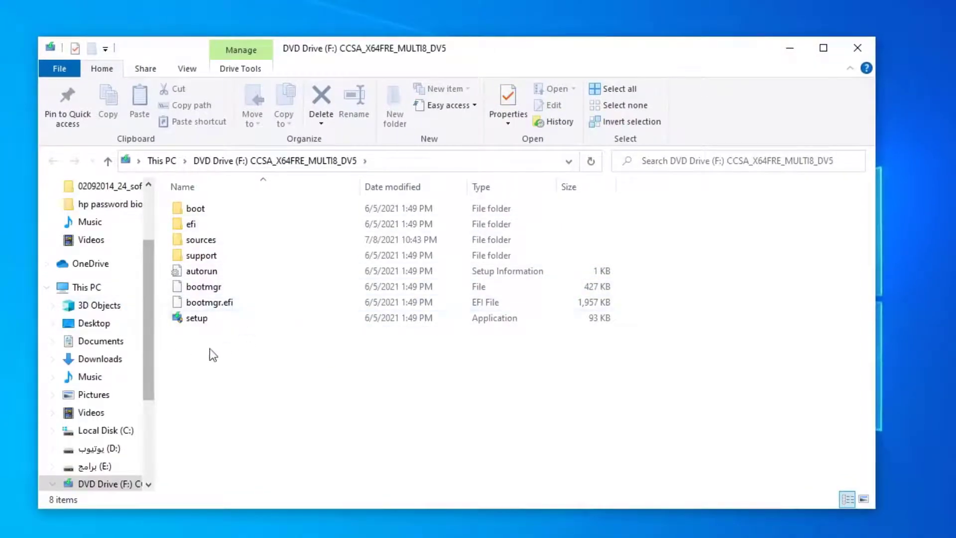
{"action": "double_click", "coordinate": [193, 319]}
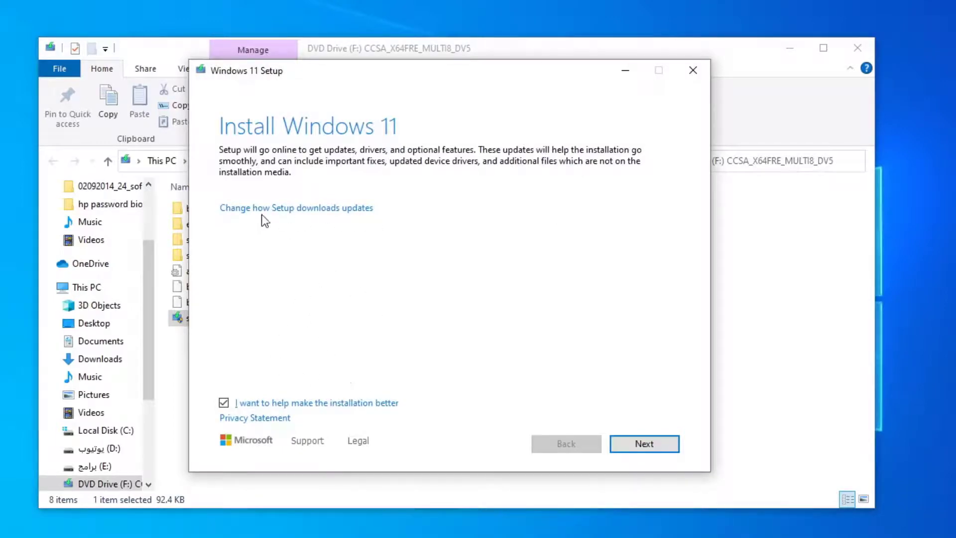
Set Windows 11 Setup to Not right now for updates, opt out of helping improve the installation, and continue
{"action": "left_click", "coordinate": [297, 212]}
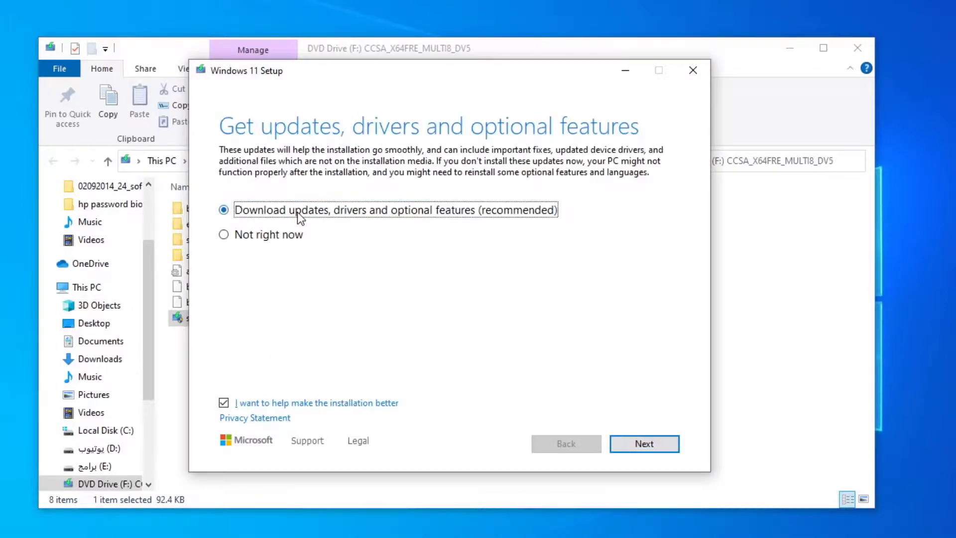
{"action": "left_click", "coordinate": [269, 240]}
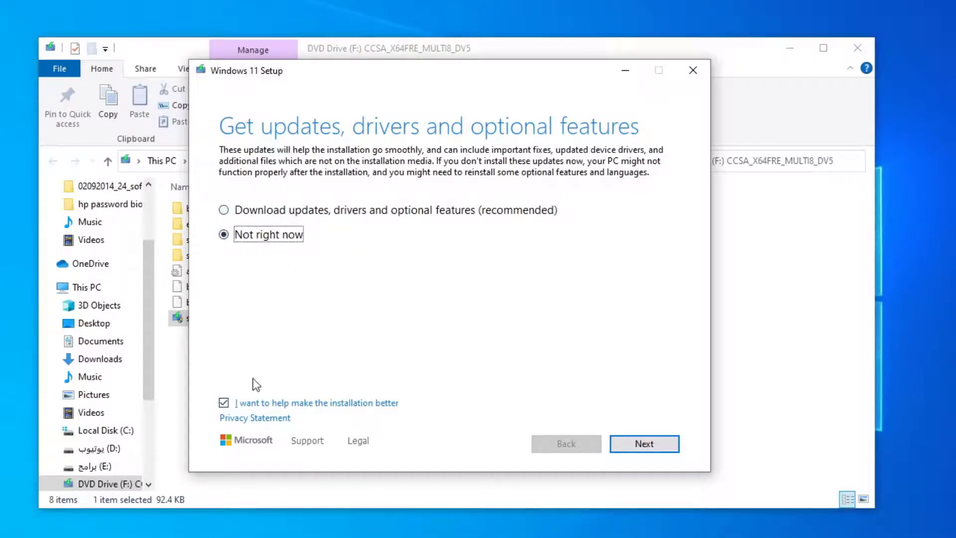
{"action": "left_click", "coordinate": [223, 402]}
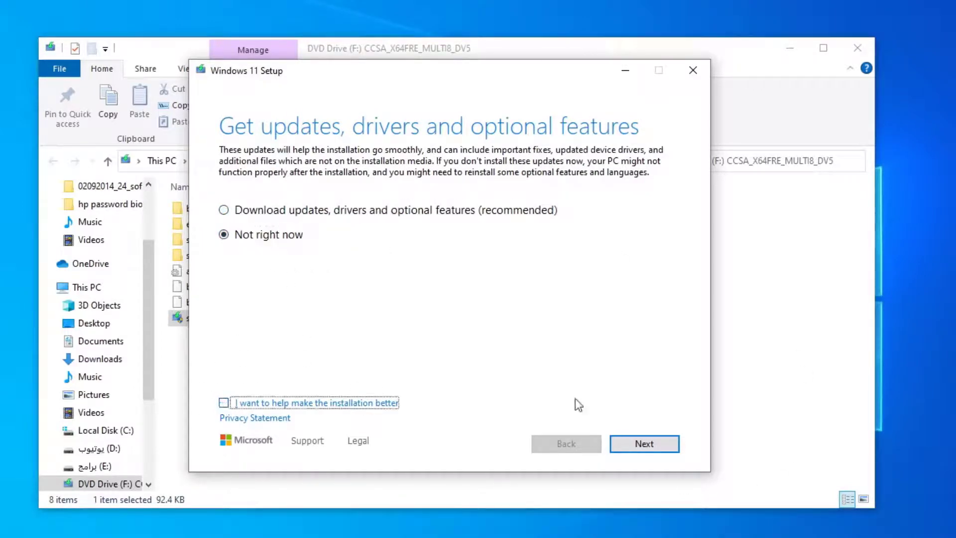
{"action": "left_click", "coordinate": [647, 443]}
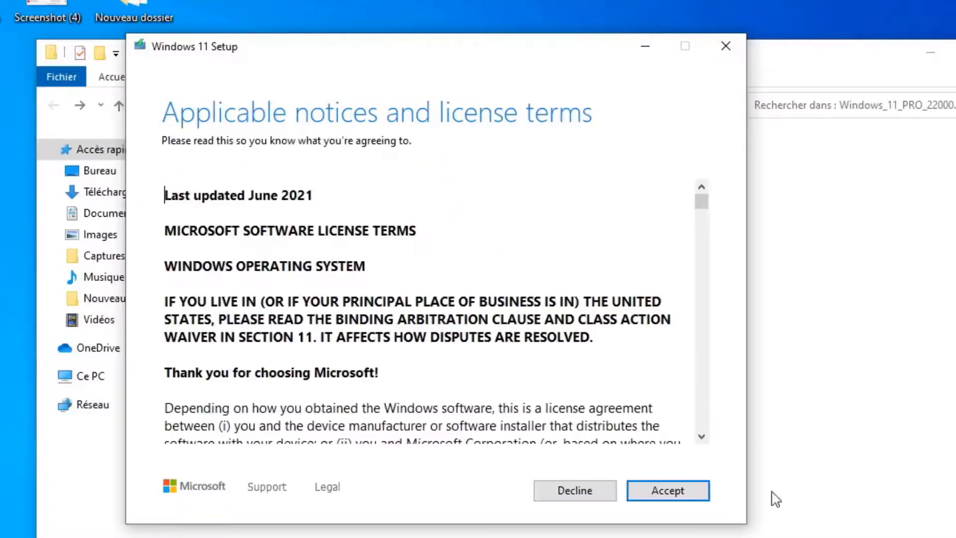
Accept the Windows 11 license terms and confirm Keep personal files only as what to keep
{"action": "left_click", "coordinate": [681, 490]}
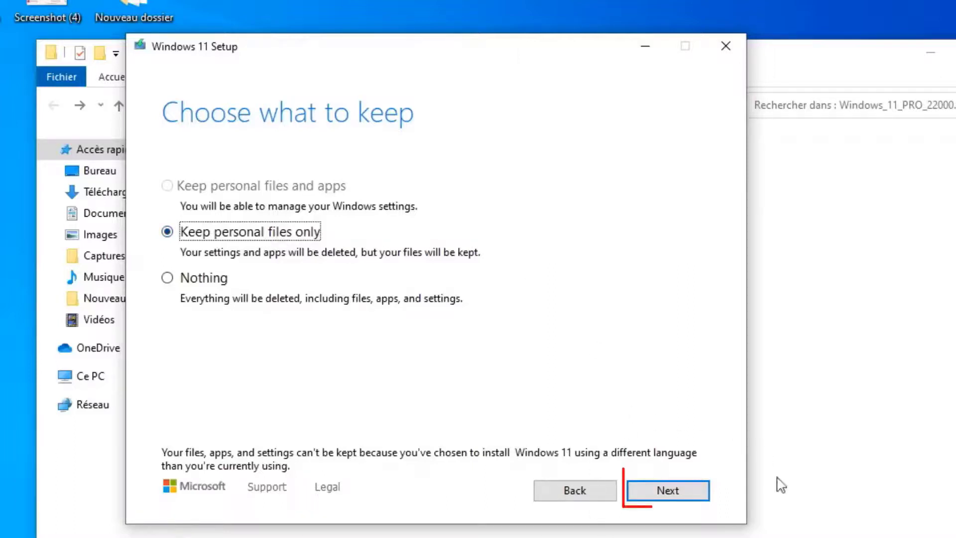
{"action": "left_click", "coordinate": [684, 491]}
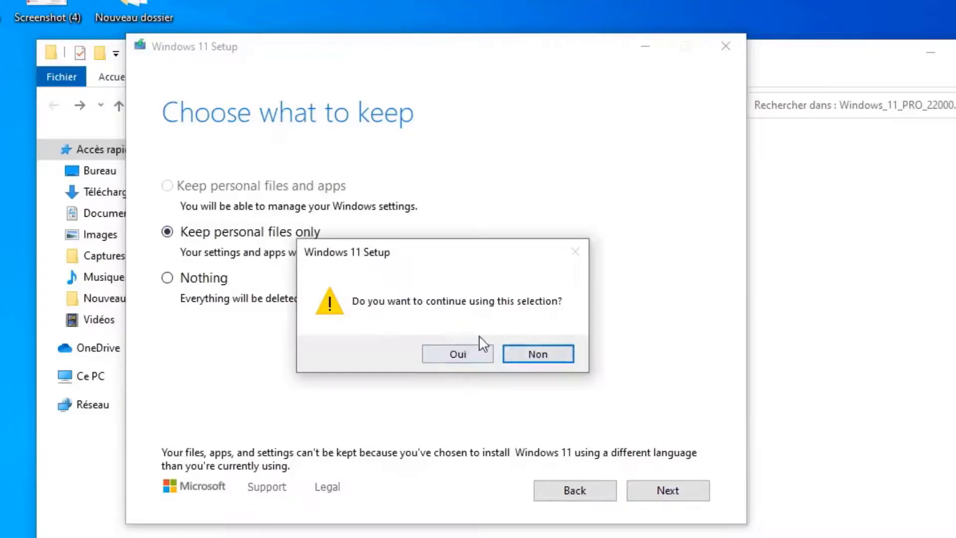
{"action": "left_click", "coordinate": [457, 354]}
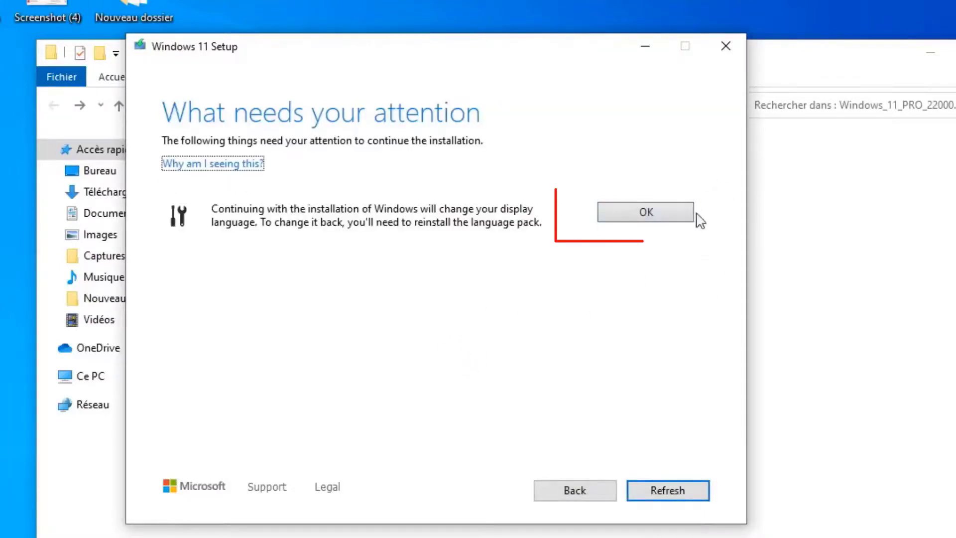
Acknowledge the display language change and start installing Windows 11 Pro
{"action": "left_click", "coordinate": [660, 221]}
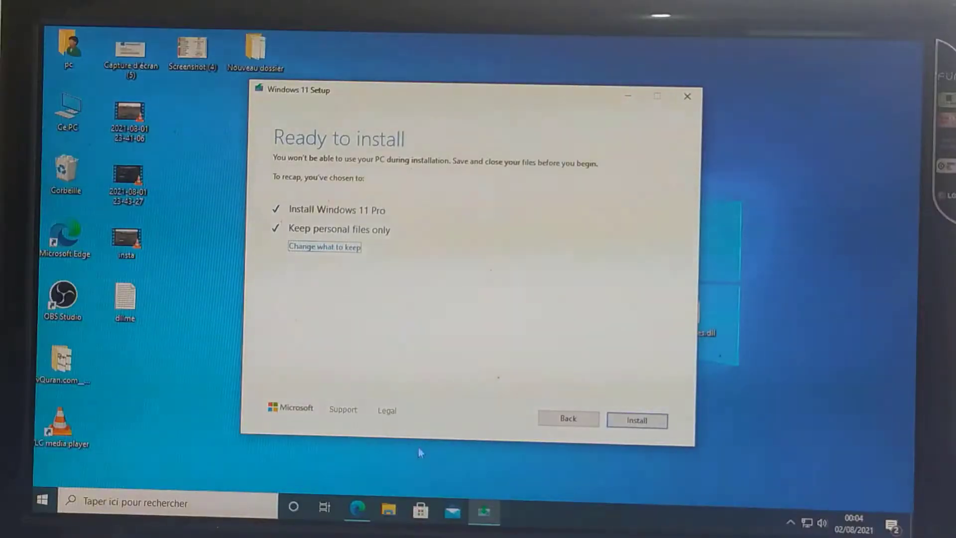
{"action": "left_click", "coordinate": [640, 422]}
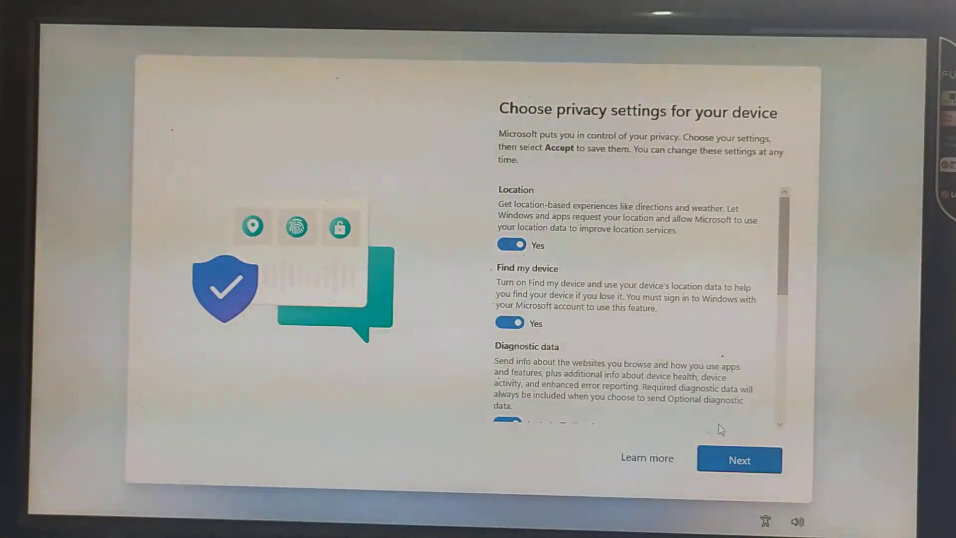
Go through the device privacy settings and accept them with every option left at its default
{"action": "left_click", "coordinate": [737, 462]}
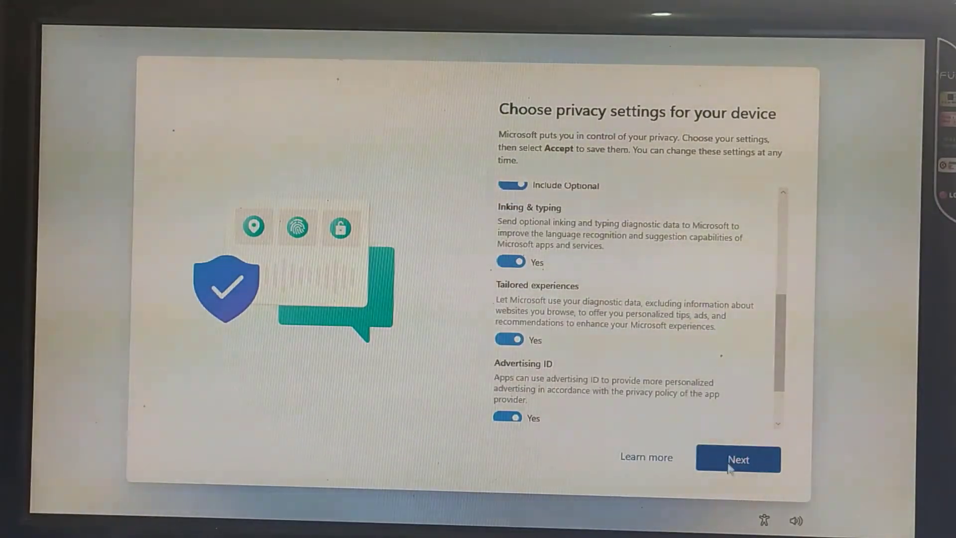
{"action": "left_click", "coordinate": [743, 465]}
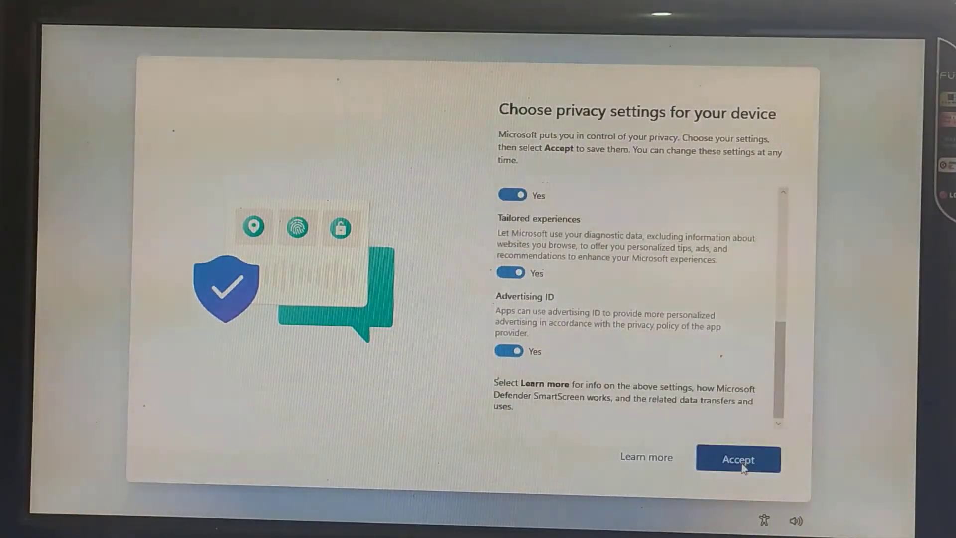
{"action": "left_click", "coordinate": [746, 463]}
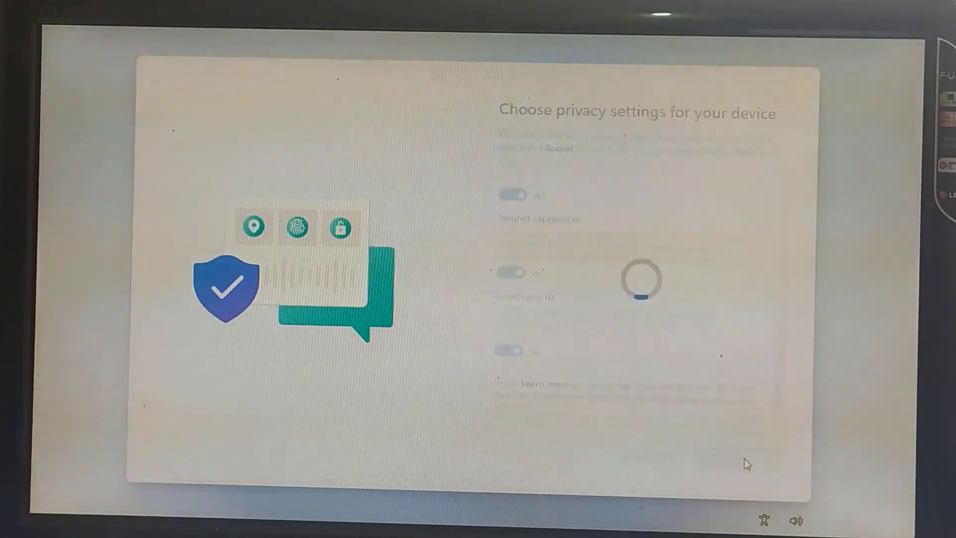